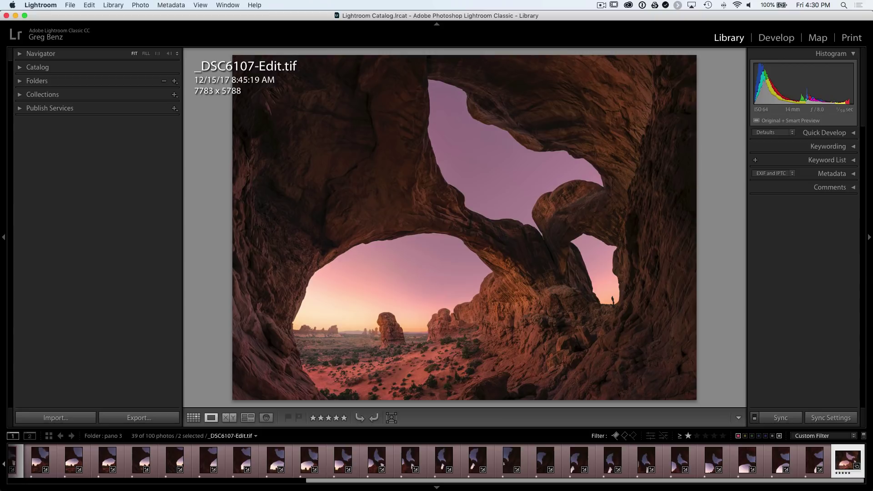
Filter to the red-labelled photos and browse the arch frames from the first, ending on _DSC6137
{"action": "left_click", "coordinate": [779, 436]}
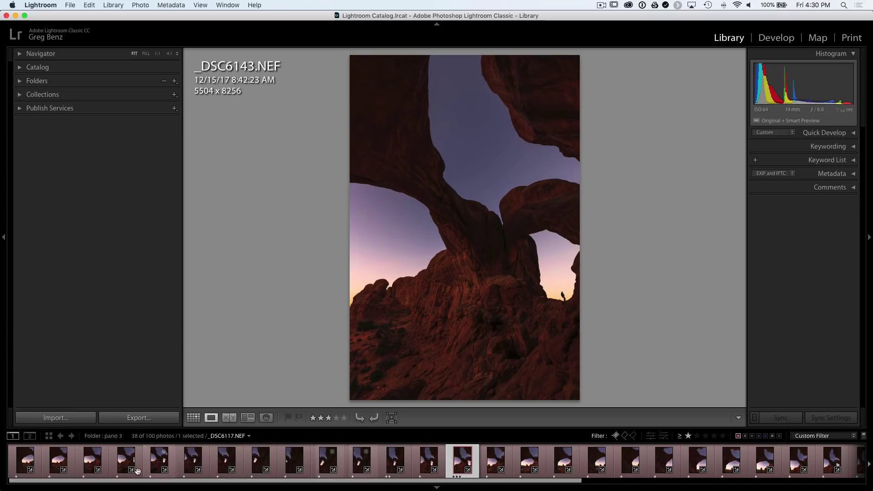
{"action": "left_click", "coordinate": [25, 464]}
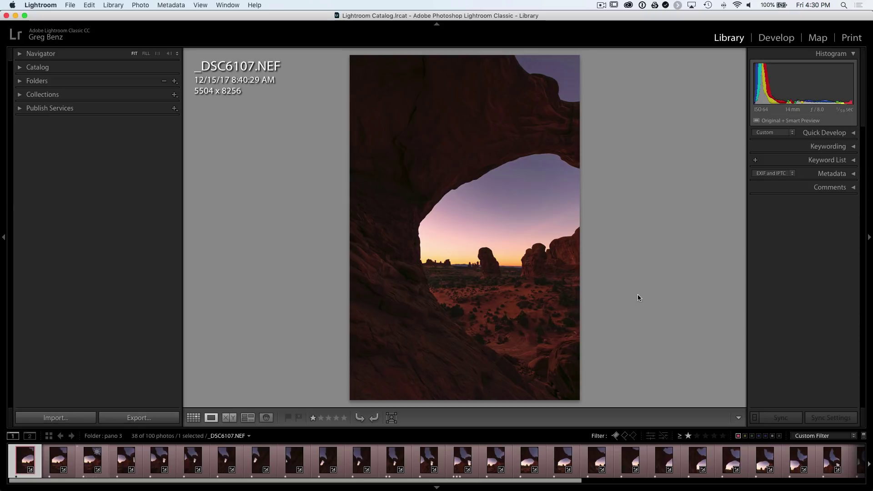
{"action": "key", "text": "Right"}
{"action": "key", "text": "Right"}
{"action": "key", "text": "Right"}
{"action": "key", "text": "Right"}
{"action": "key", "text": "Right"}
{"action": "key", "text": "Right"}
{"action": "key", "text": "Right"}
{"action": "key", "text": "Right"}
{"action": "key", "text": "Right"}
{"action": "key", "text": "Right"}
{"action": "key", "text": "Right"}
{"action": "key", "text": "Right"}
{"action": "key", "text": "Right"}
{"action": "key", "text": "Right"}
{"action": "key", "text": "Right"}
{"action": "key", "text": "Right"}
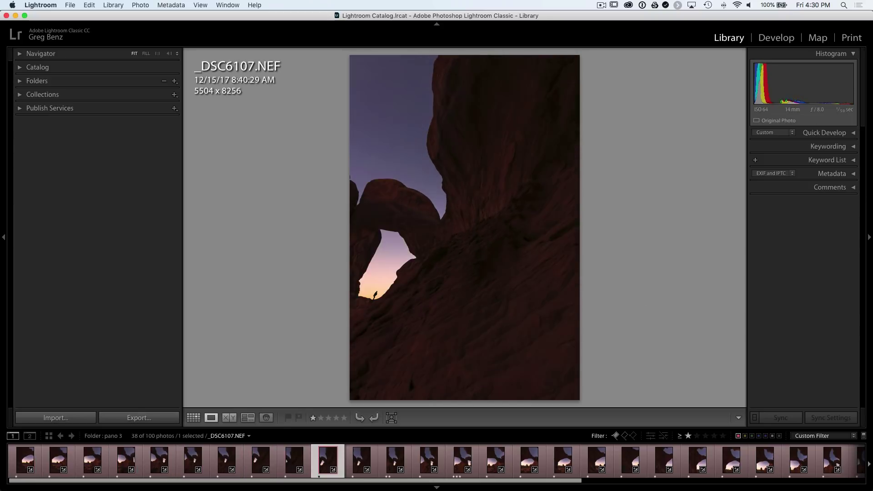
{"action": "key", "text": "Right"}
{"action": "key", "text": "Right"}
{"action": "key", "text": "Right"}
{"action": "key", "text": "Right"}
{"action": "key", "text": "Right"}
{"action": "key", "text": "Right"}
{"action": "key", "text": "Right"}
{"action": "key", "text": "Right"}
{"action": "key", "text": "Right"}
{"action": "key", "text": "Right"}
{"action": "key", "text": "Right"}
{"action": "key", "text": "Right"}
{"action": "key", "text": "Right"}
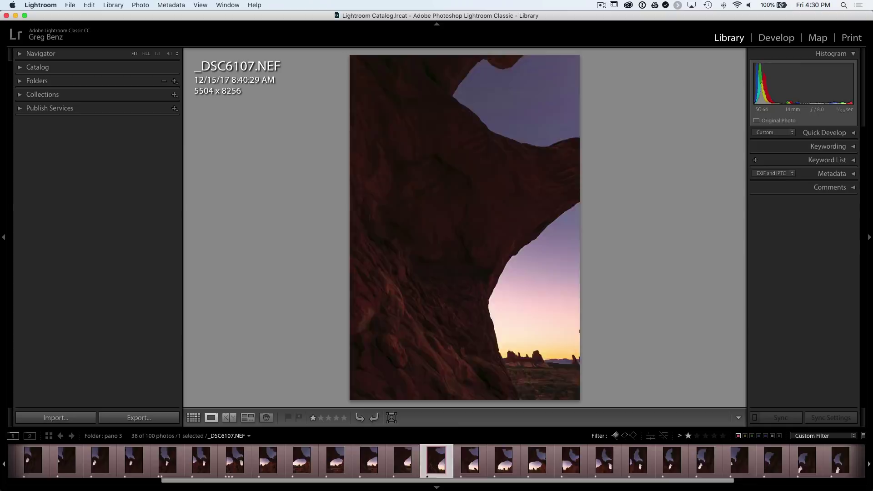
{"action": "key", "text": "Right"}
{"action": "key", "text": "Right"}
{"action": "key", "text": "Right"}
{"action": "key", "text": "Right"}
{"action": "key", "text": "Right"}
{"action": "key", "text": "Right"}
{"action": "key", "text": "Right"}
{"action": "key", "text": "Right"}
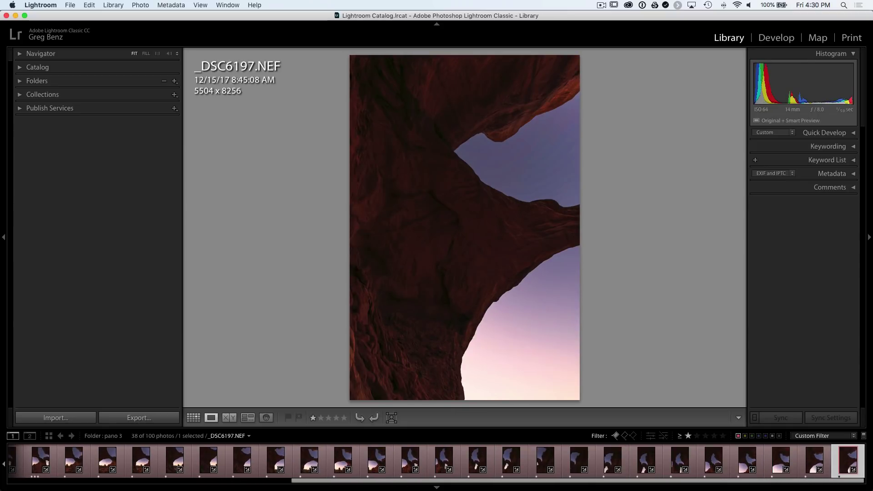
{"action": "key", "text": "Left"}
{"action": "key", "text": "Left"}
{"action": "key", "text": "Left"}
{"action": "key", "text": "Left"}
{"action": "key", "text": "Left"}
{"action": "key", "text": "Left"}
{"action": "key", "text": "Left"}
{"action": "key", "text": "Left"}
{"action": "key", "text": "Left"}
{"action": "key", "text": "Left"}
{"action": "key", "text": "Left"}
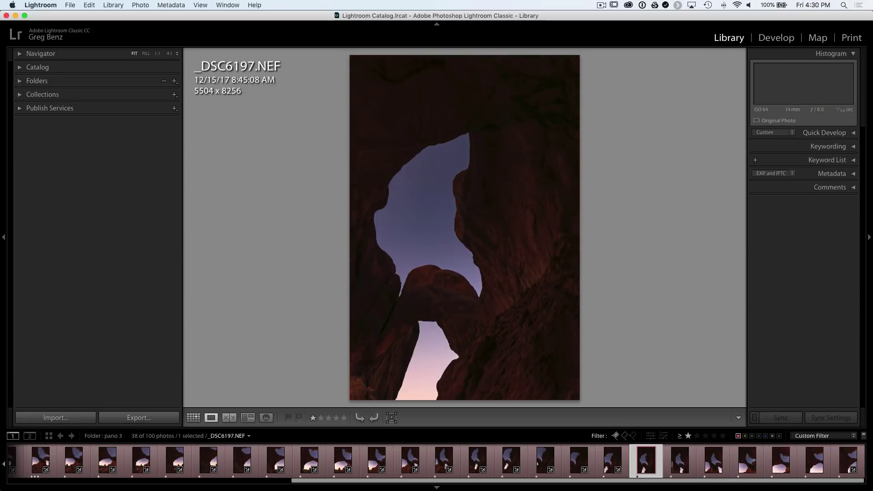
{"action": "key", "text": "Left"}
{"action": "key", "text": "Left"}
{"action": "key", "text": "Left"}
{"action": "key", "text": "Left"}
{"action": "key", "text": "Left"}
{"action": "key", "text": "Left"}
{"action": "key", "text": "Left"}
{"action": "key", "text": "Left"}
{"action": "key", "text": "Left"}
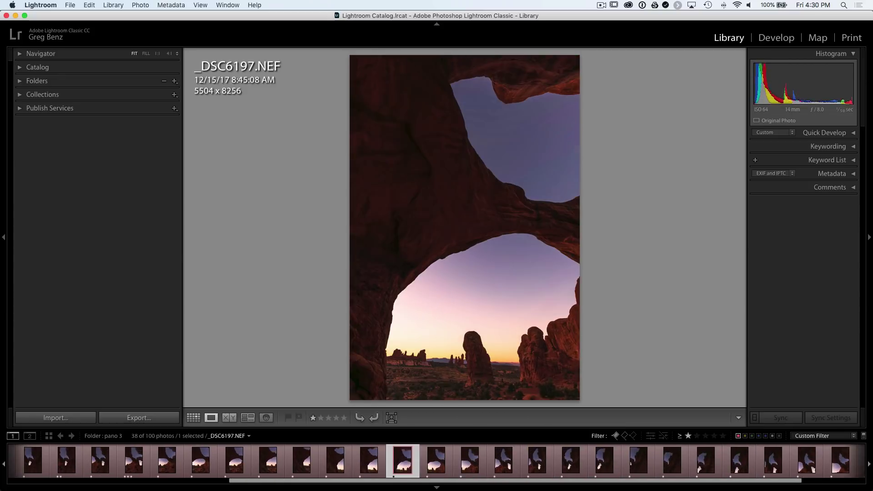
{"action": "key", "text": "Left"}
{"action": "key", "text": "Left"}
{"action": "key", "text": "Left"}
{"action": "key", "text": "Left"}
{"action": "key", "text": "Left"}
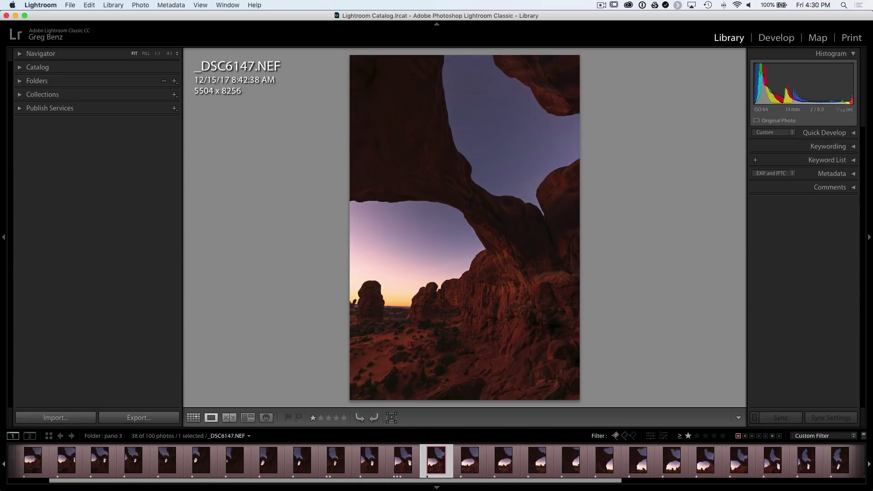
{"action": "key", "text": "Right"}
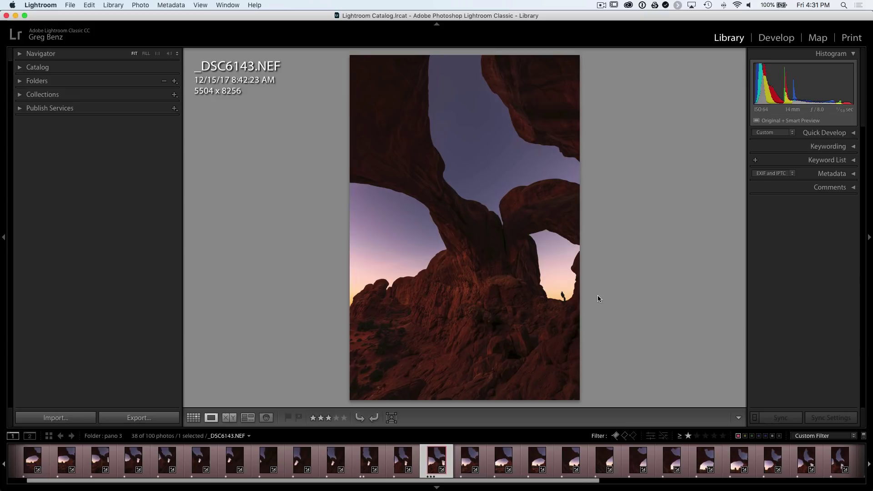
{"action": "key", "text": "Left"}
{"action": "key", "text": "Left"}
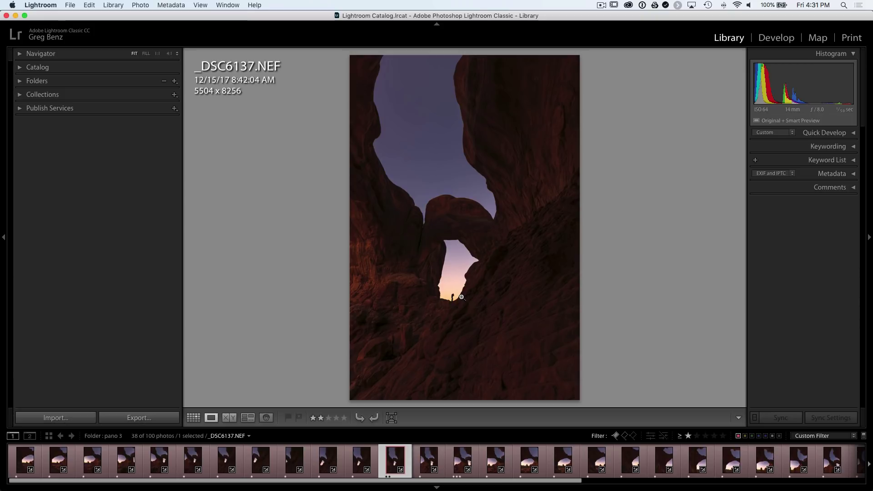
Advance to _DSC6147.NEF, the arch-to-desert sunset frame, and zoom in on it
{"action": "key", "text": "Right"}
{"action": "key", "text": "Right"}
{"action": "key", "text": "Right"}
{"action": "key", "text": "Right"}
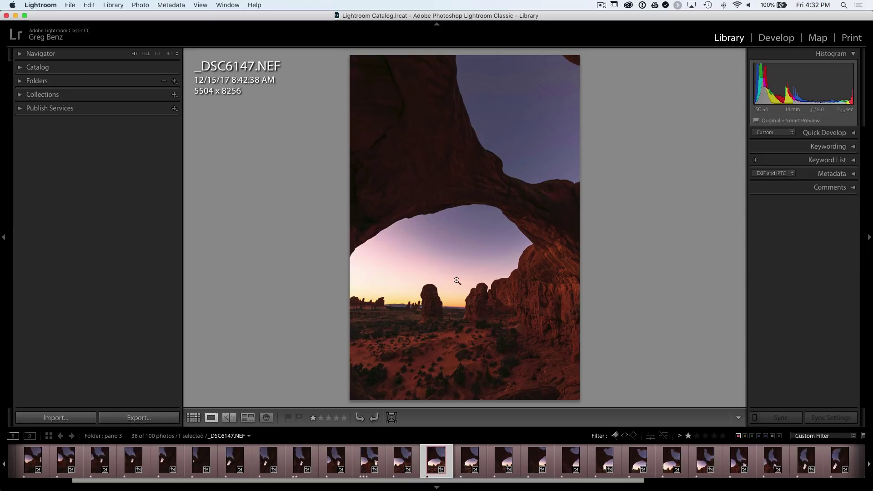
{"action": "key", "text": "super+equal"}
Load _DSC6147 in Develop, expand the Basic panel and scroll down to Lens Corrections
{"action": "key", "text": "d"}
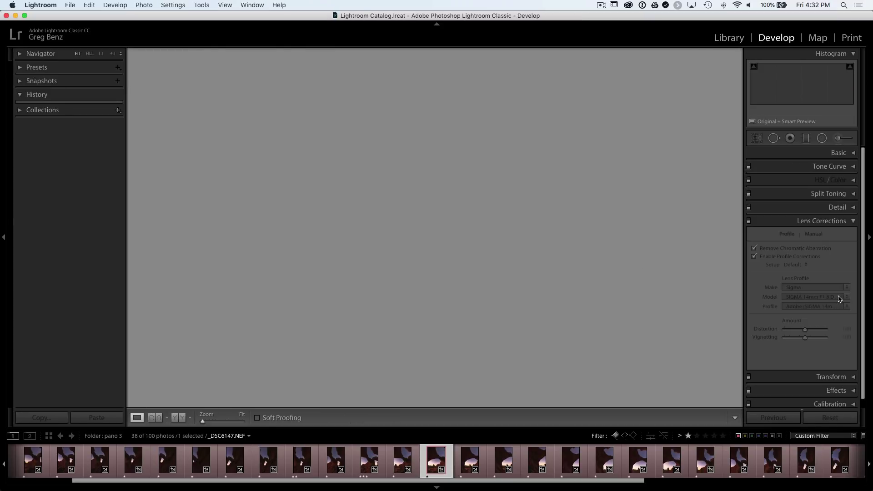
{"action": "left_click", "coordinate": [853, 154]}
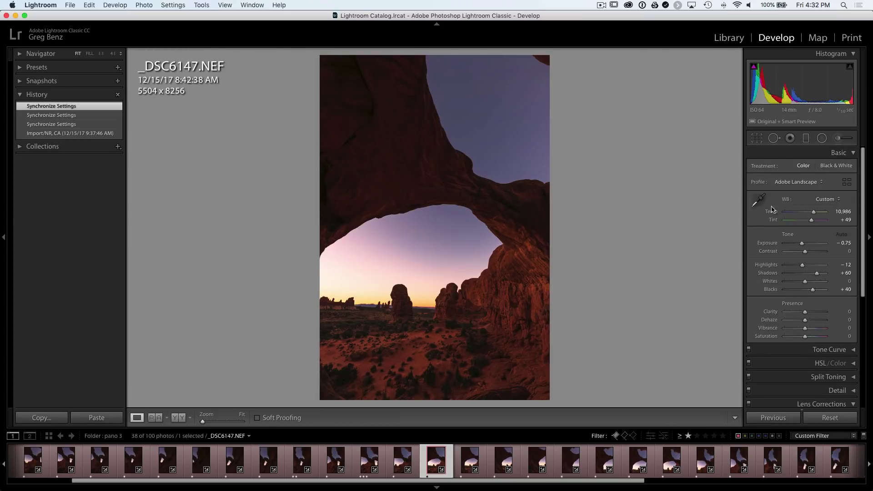
{"action": "scroll", "coordinate": [849, 359], "scroll_direction": "down", "scroll_amount": 5}
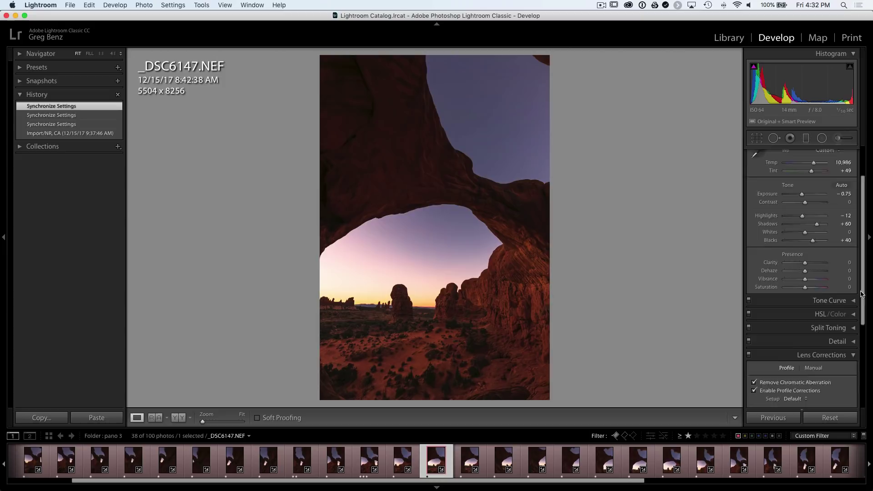
{"action": "scroll", "coordinate": [849, 361], "scroll_direction": "down", "scroll_amount": 1}
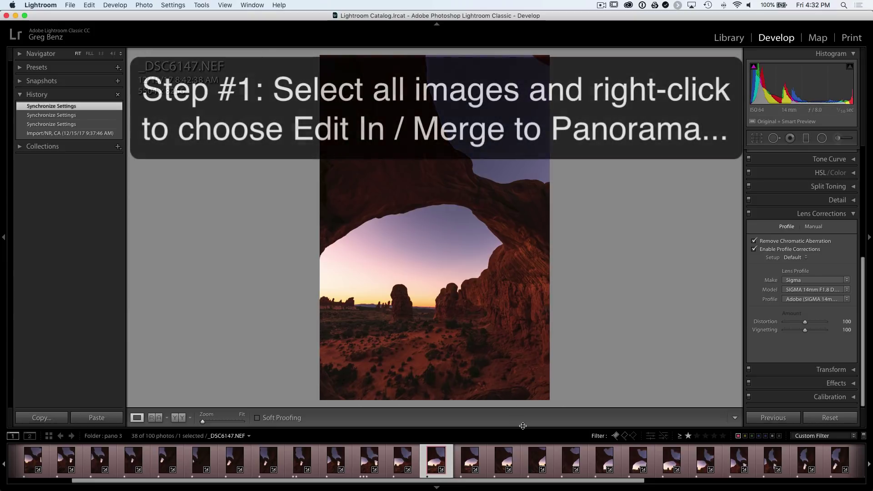
Select all 38 frames and send them to Photoshop with Edit In > Merge to Panorama
{"action": "key", "text": "super+a"}
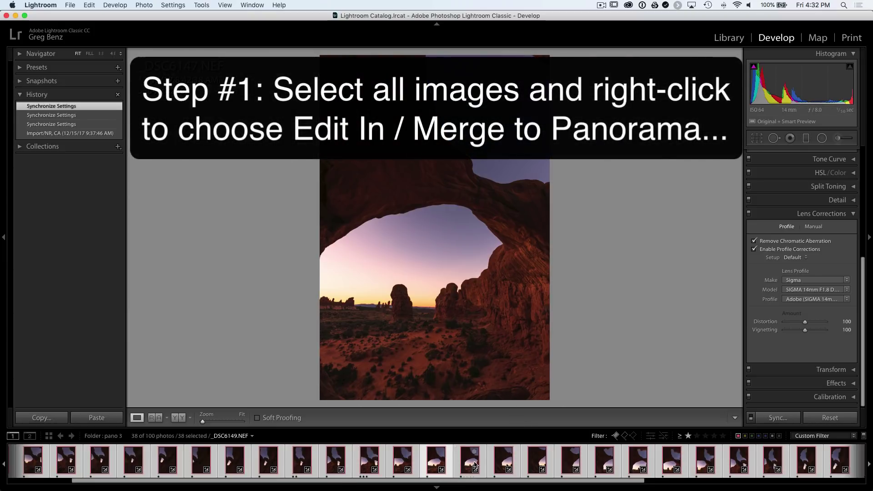
{"action": "right_click", "coordinate": [470, 468]}
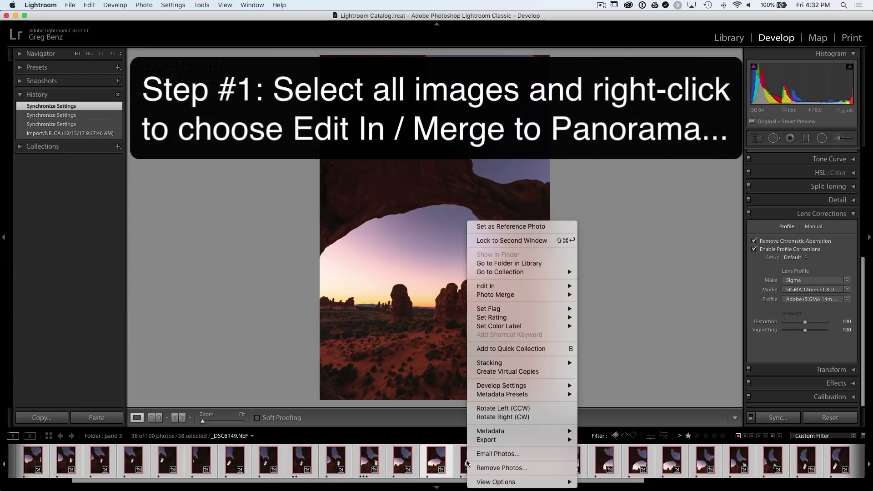
{"action": "mouse_move", "coordinate": [495, 290]}
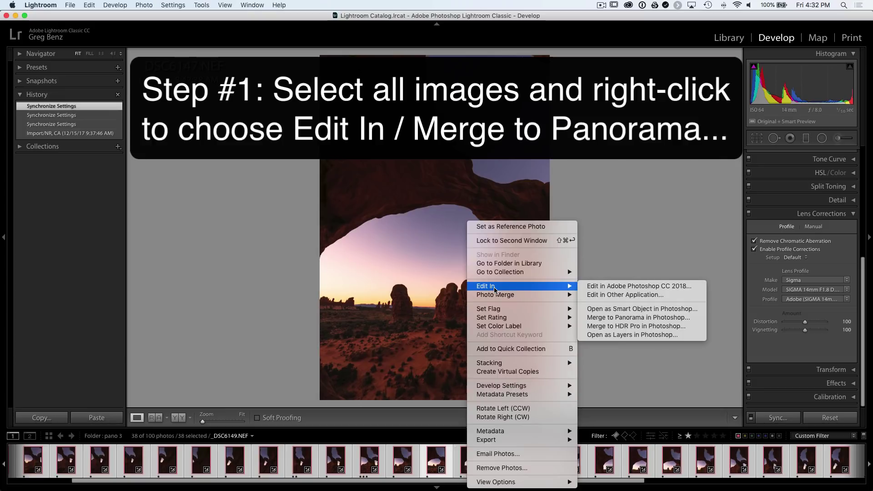
{"action": "left_click", "coordinate": [636, 318]}
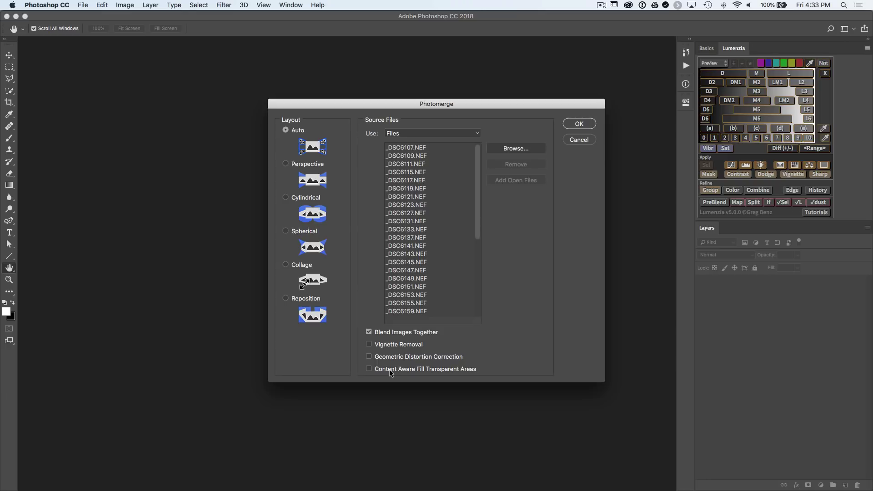
Accept Photomerge with Auto layout and Blend Images Together to stitch the arch frames
{"action": "left_click", "coordinate": [574, 124]}
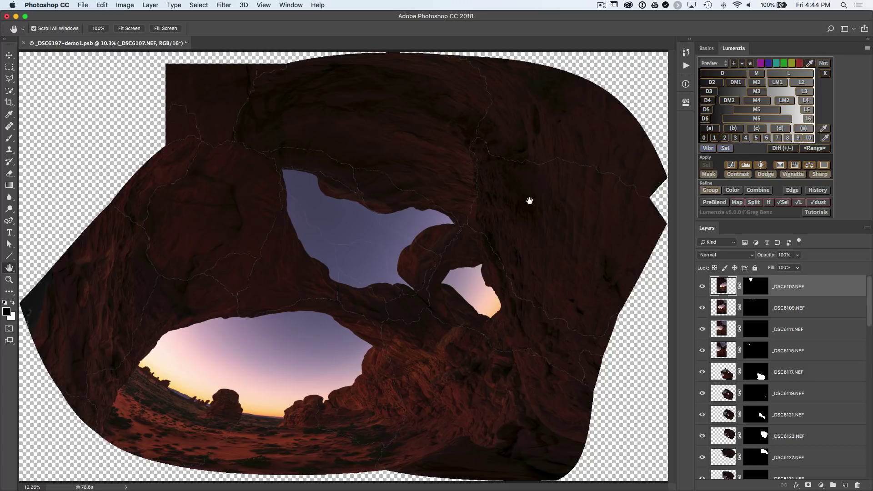
Zoom in and pan over the arch rock and sky blends, then fit the whole panorama on screen
{"action": "key", "text": "super+equal"}
{"action": "key", "text": "super+equal"}
{"action": "key", "text": "super+equal"}
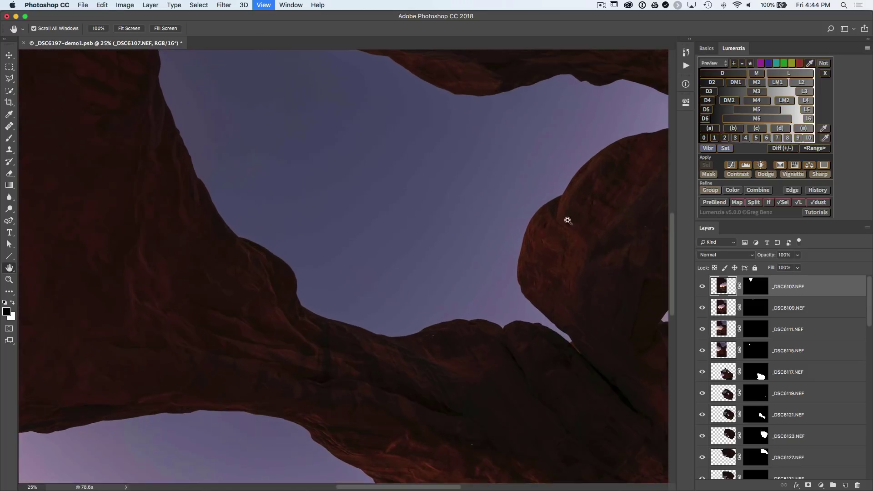
{"action": "key", "text": "super+equal"}
{"action": "left_click_drag", "start_coordinate": [575, 216], "coordinate": [269, 288]}
{"action": "left_click_drag", "start_coordinate": [367, 176], "coordinate": [325, 400]}
{"action": "left_click_drag", "start_coordinate": [339, 267], "coordinate": [572, 246]}
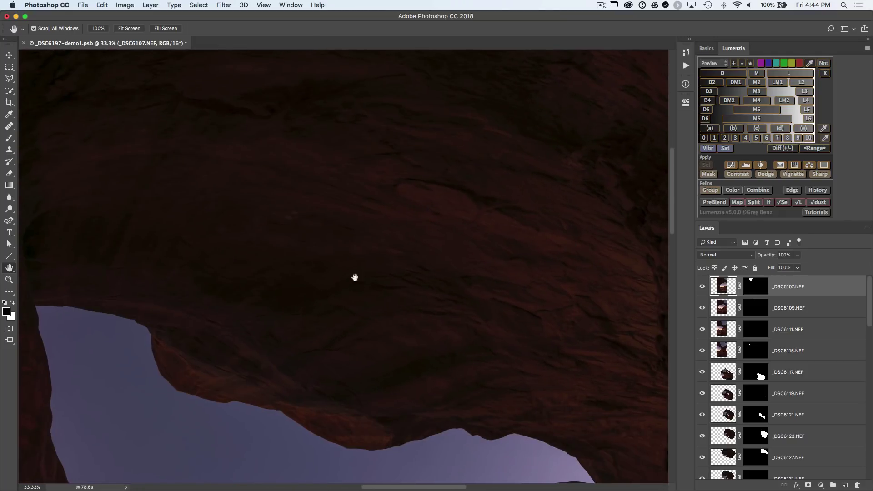
{"action": "left_click_drag", "start_coordinate": [355, 277], "coordinate": [452, 189]}
{"action": "left_click_drag", "start_coordinate": [316, 296], "coordinate": [475, 156]}
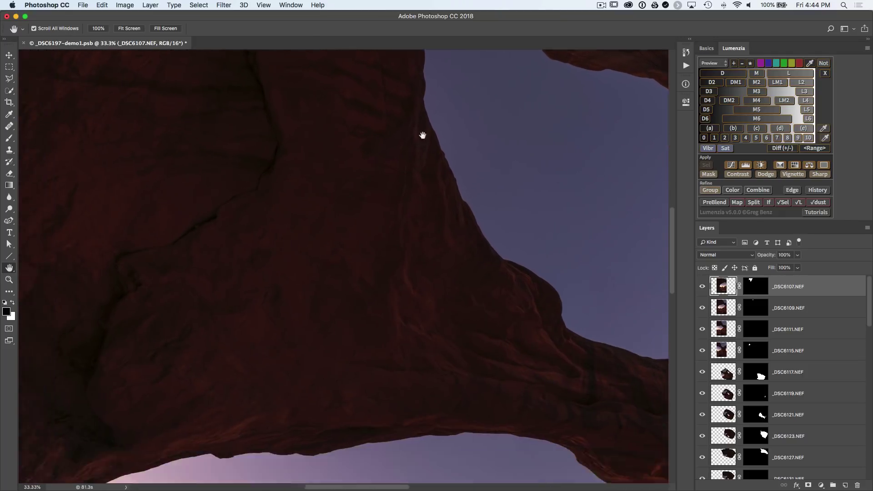
{"action": "left_click_drag", "start_coordinate": [423, 136], "coordinate": [518, 73]}
{"action": "left_click_drag", "start_coordinate": [464, 193], "coordinate": [296, 129]}
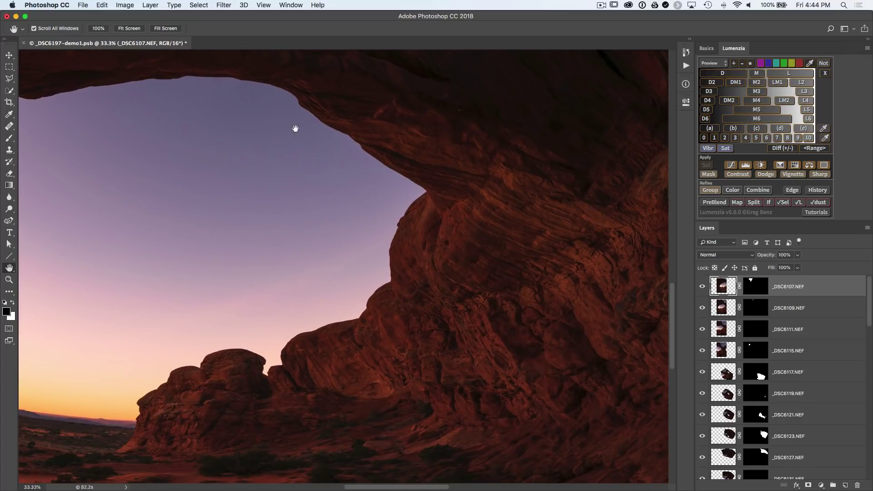
{"action": "left_click_drag", "start_coordinate": [409, 214], "coordinate": [323, 109]}
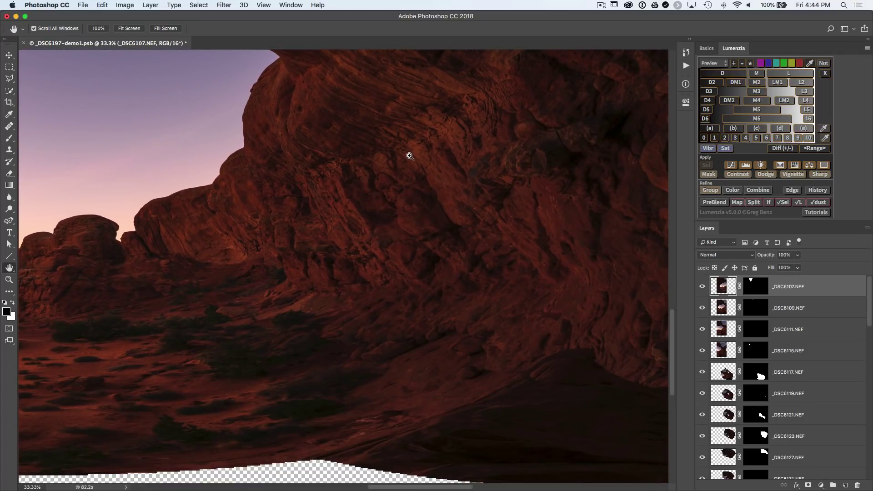
{"action": "key", "text": "super+0"}
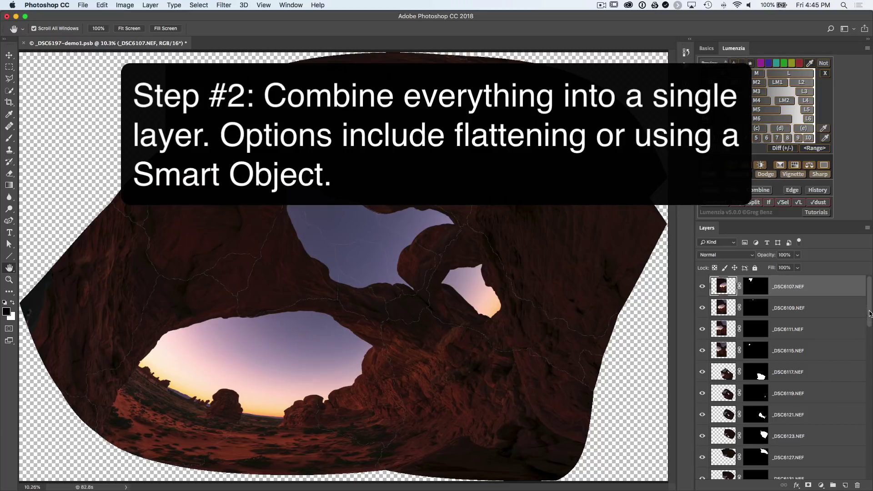
Select every layer in the Layers panel down to _DSC6197 and bring up their options
{"action": "left_click_drag", "start_coordinate": [870, 320], "coordinate": [865, 451]}
{"action": "scroll", "coordinate": [855, 460], "scroll_direction": "down", "scroll_amount": 5}
{"action": "left_click", "coordinate": [824, 473], "text": "shift"}
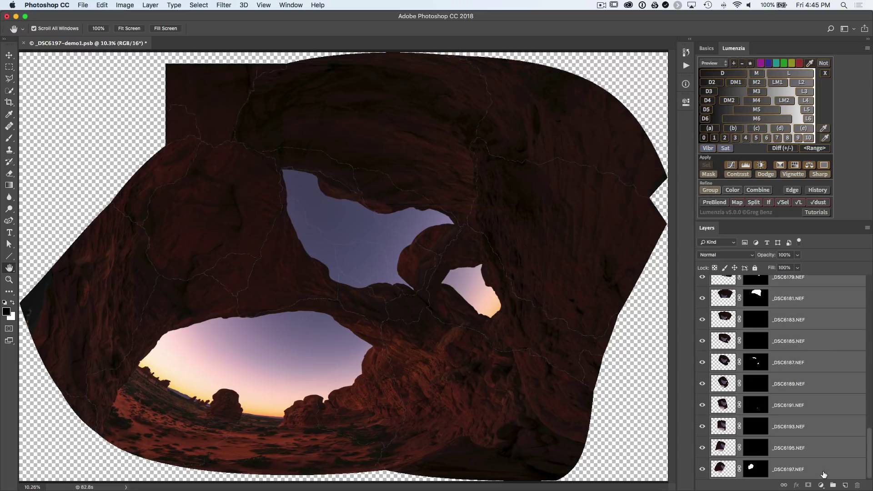
{"action": "right_click", "coordinate": [820, 469]}
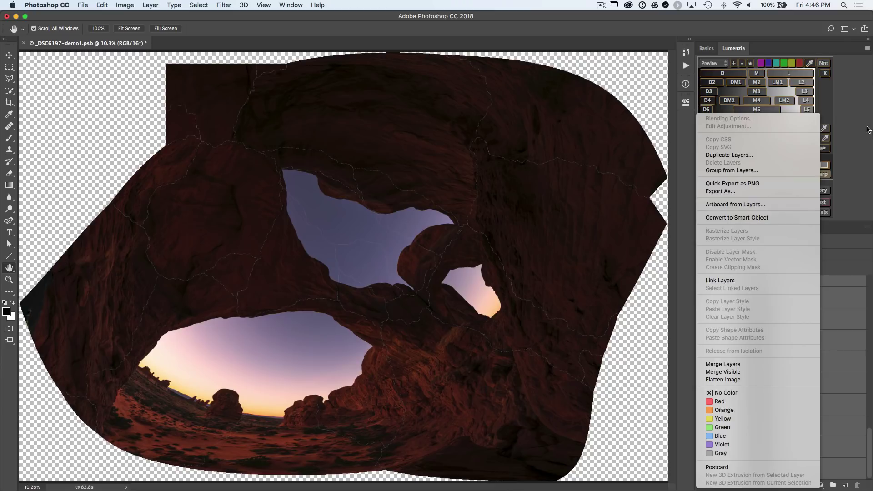
Dismiss the layer menu and run Lumenzia's Convert layer(s) to linked PSB on All Layers
{"action": "left_click", "coordinate": [869, 130]}
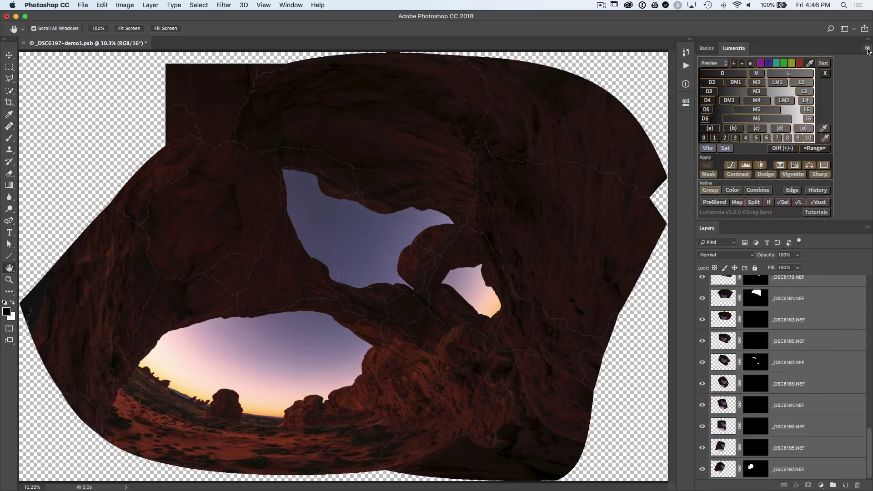
{"action": "left_click", "coordinate": [868, 49]}
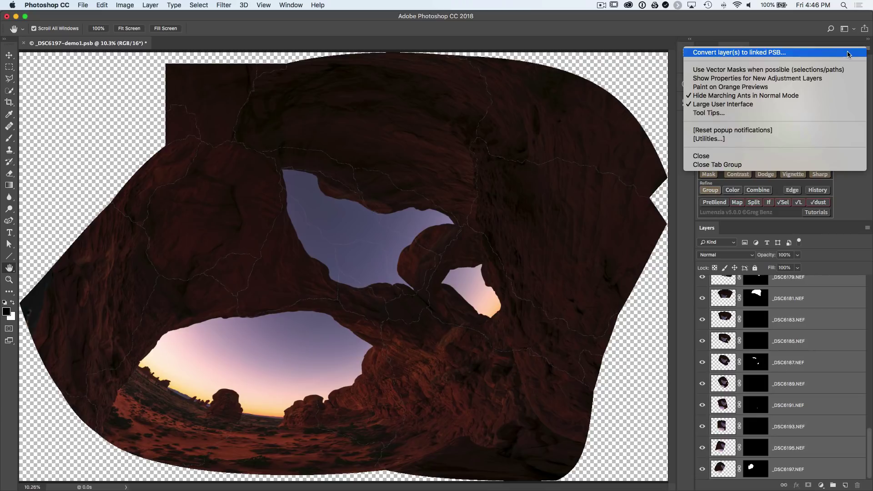
{"action": "left_click", "coordinate": [847, 53]}
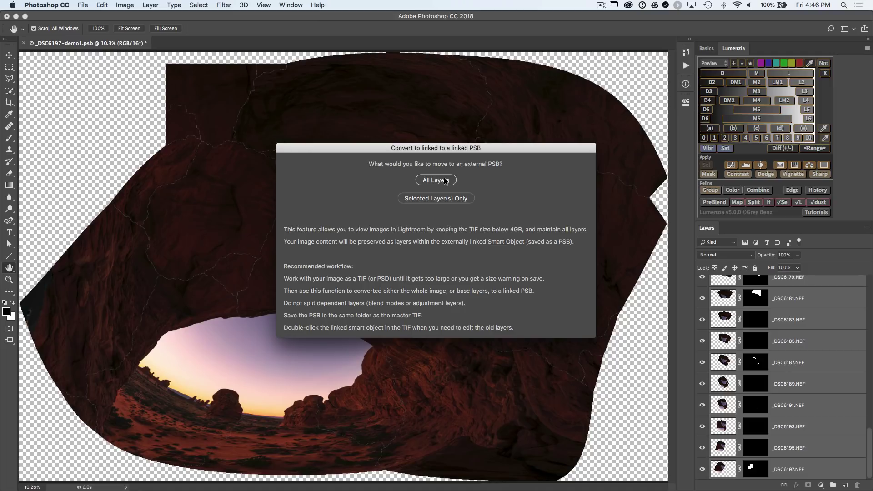
{"action": "left_click", "coordinate": [446, 180]}
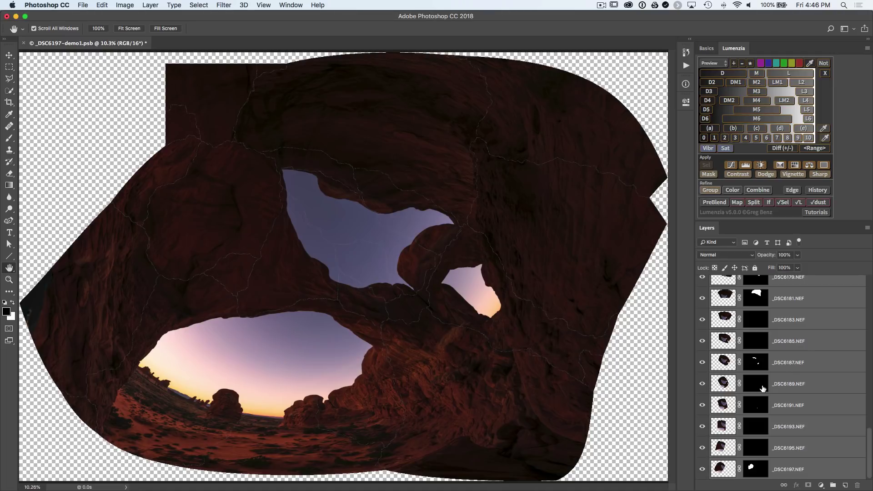
{"action": "scroll", "coordinate": [816, 345], "scroll_direction": "up", "scroll_amount": 1}
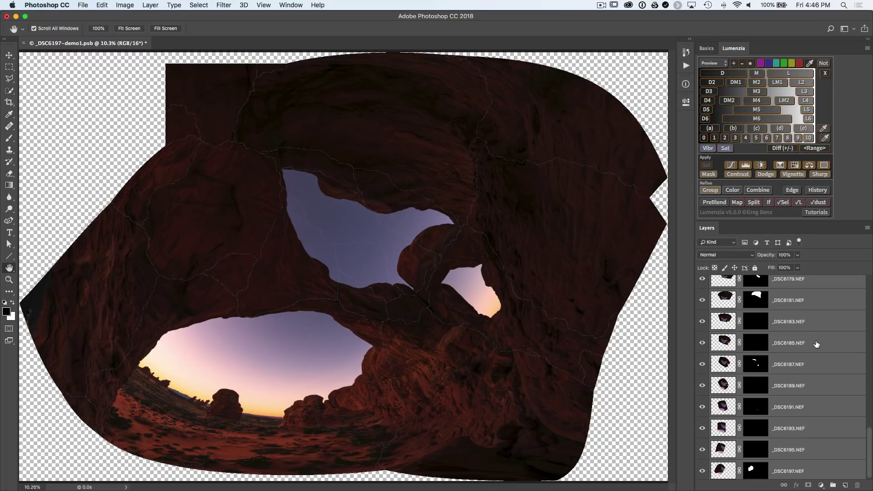
Convert the selected frame layers into a single _DSC6107.NEF smart object
{"action": "right_click", "coordinate": [816, 344]}
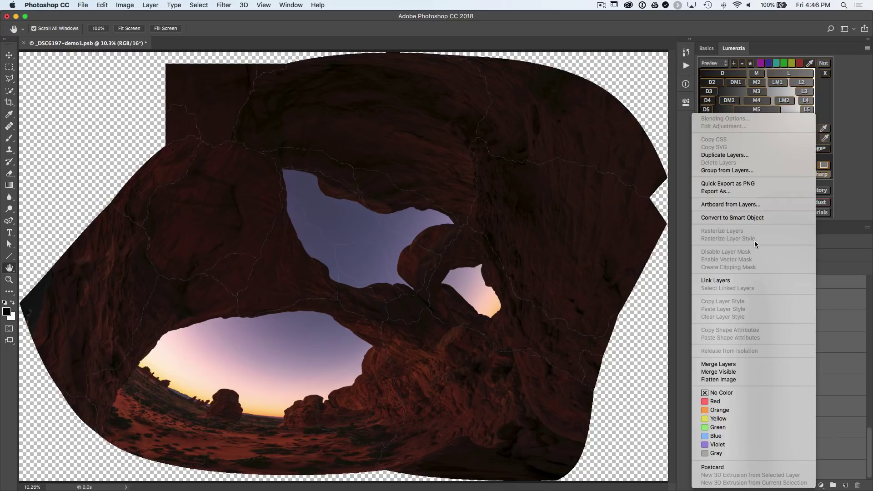
{"action": "left_click", "coordinate": [750, 218]}
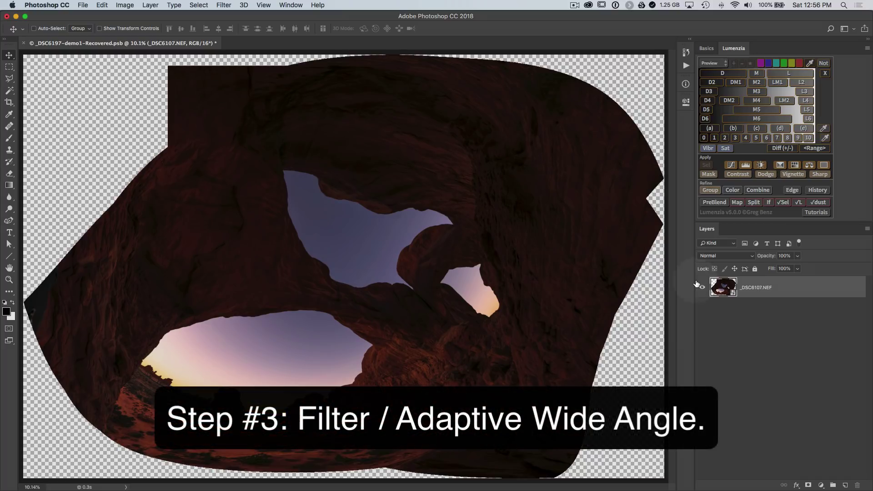
Open Adaptive Wide Angle on the panorama, keeping Panorama correction at scale 100
{"action": "left_click", "coordinate": [224, 5]}
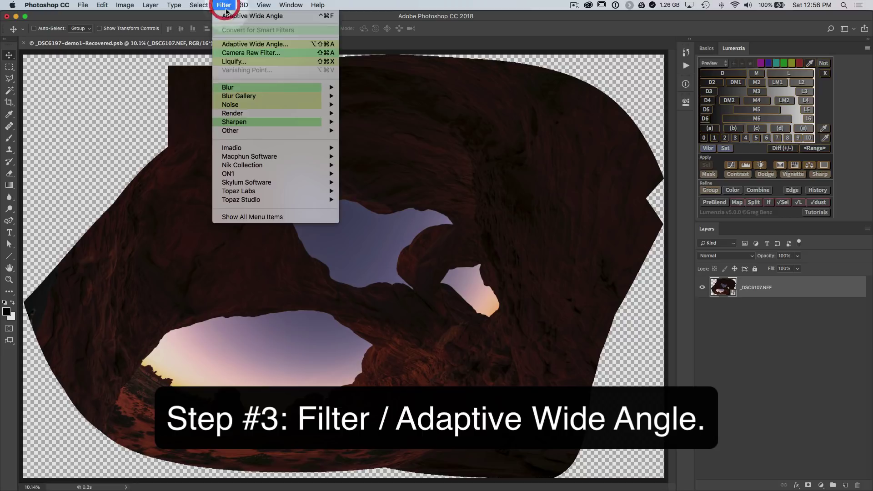
{"action": "left_click", "coordinate": [235, 45]}
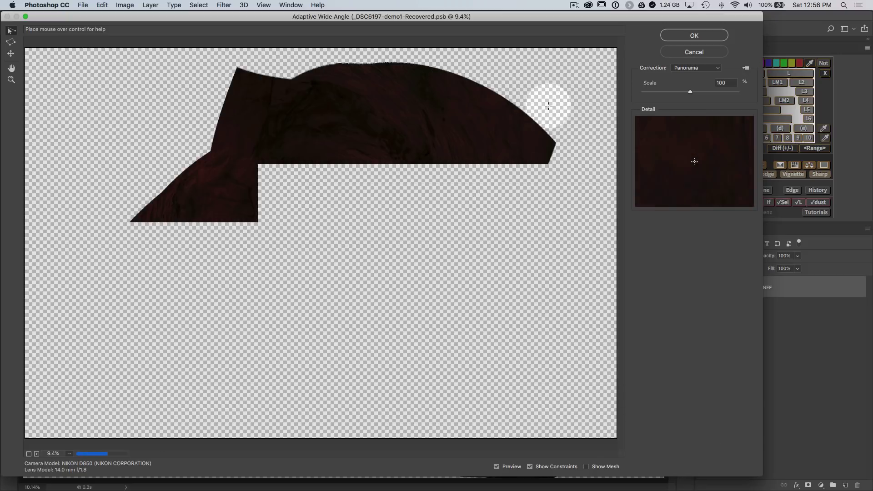
{"action": "left_click", "coordinate": [691, 68]}
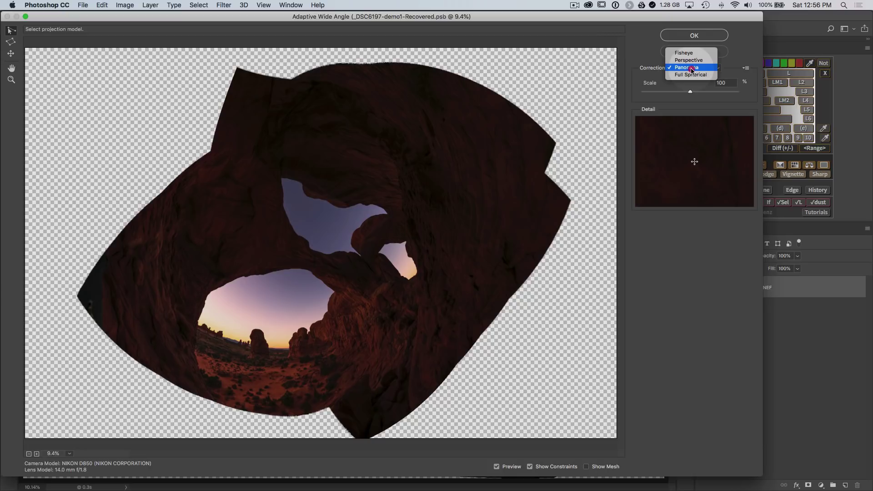
{"action": "left_click", "coordinate": [692, 68]}
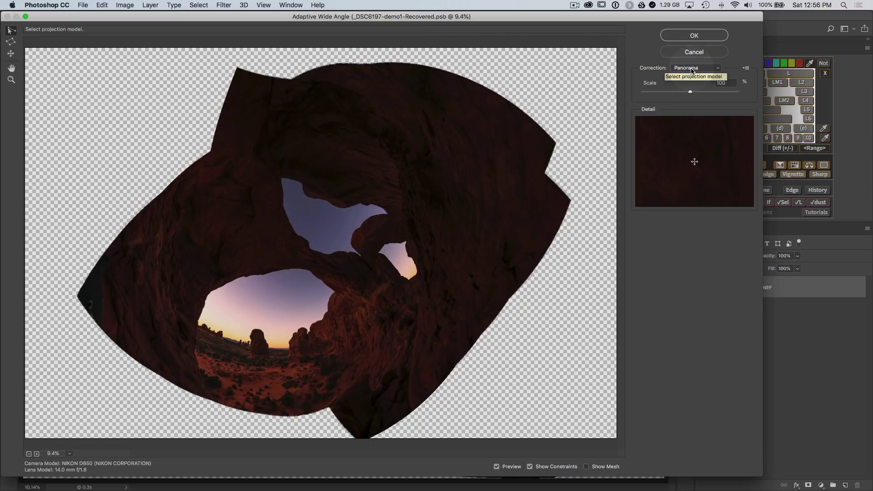
{"action": "left_click", "coordinate": [687, 94]}
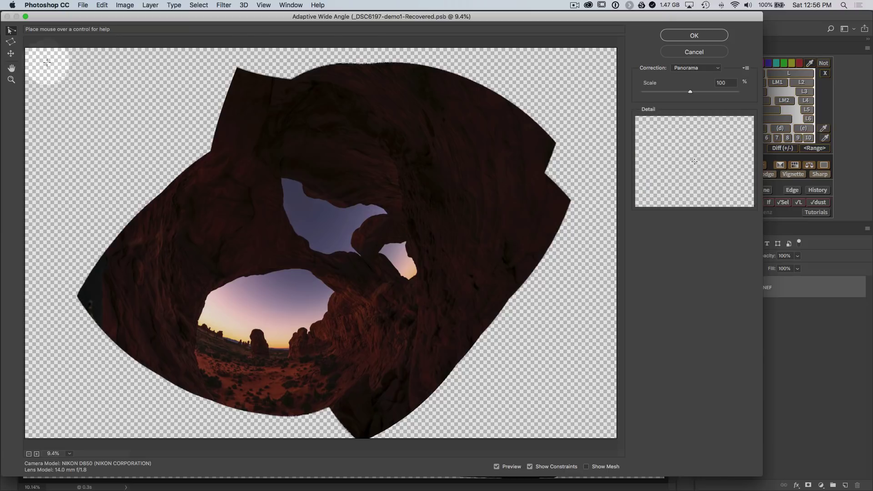
{"action": "left_click", "coordinate": [11, 42]}
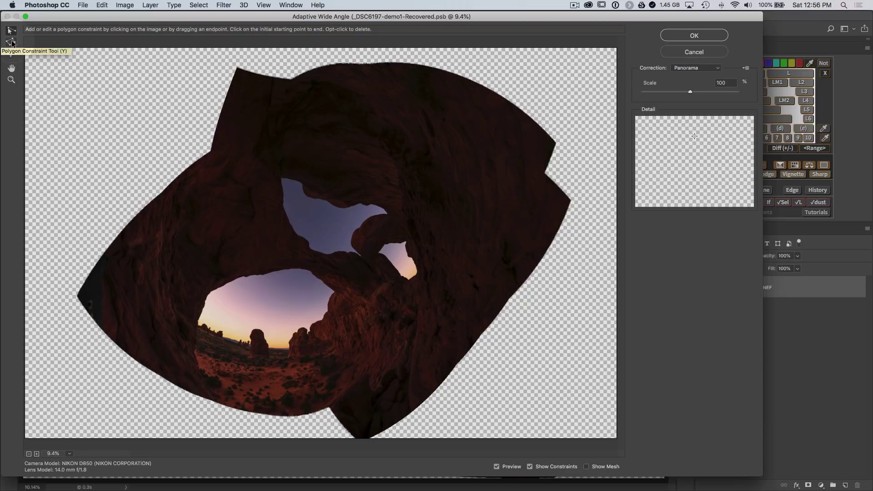
{"action": "left_click", "coordinate": [12, 43]}
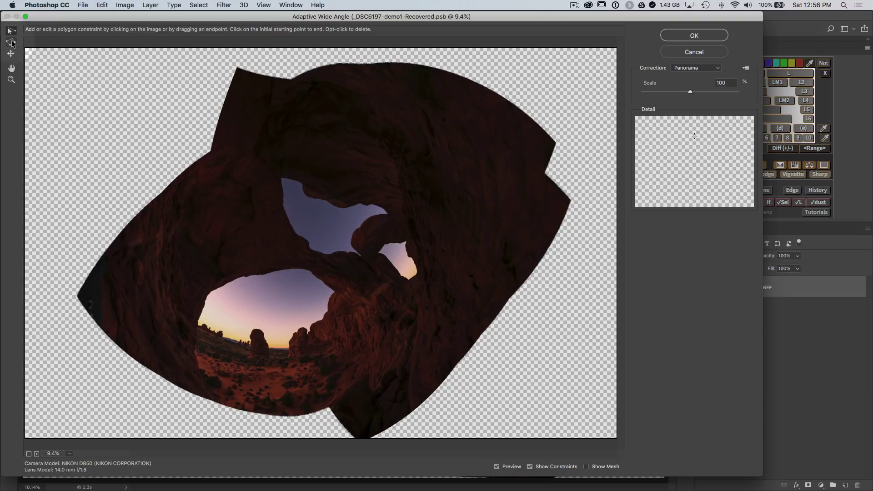
{"action": "left_click", "coordinate": [11, 80]}
{"action": "left_click", "coordinate": [10, 53]}
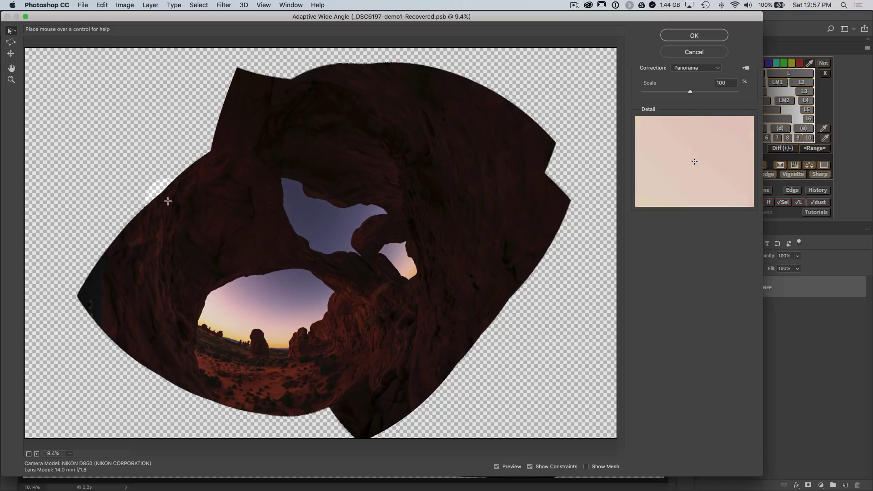
Draw a constraint along the desert horizon under the lower arch and drag its handle level
{"action": "left_click", "coordinate": [198, 325]}
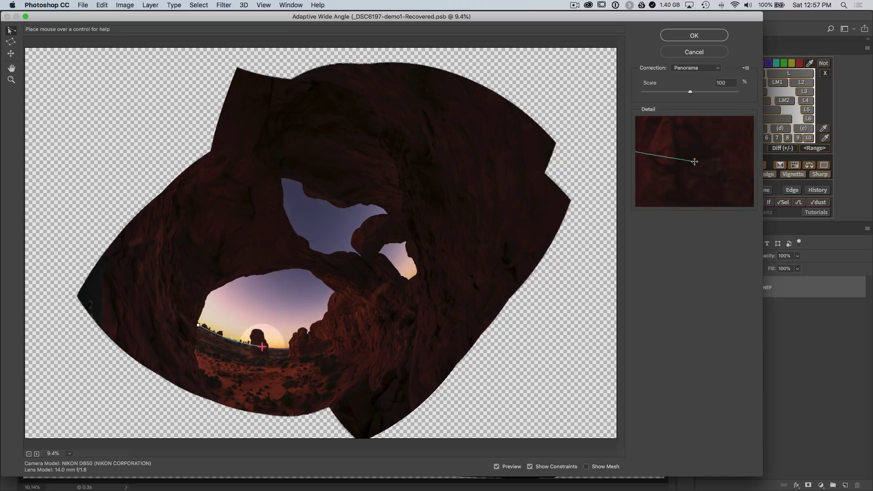
{"action": "left_click", "coordinate": [359, 352]}
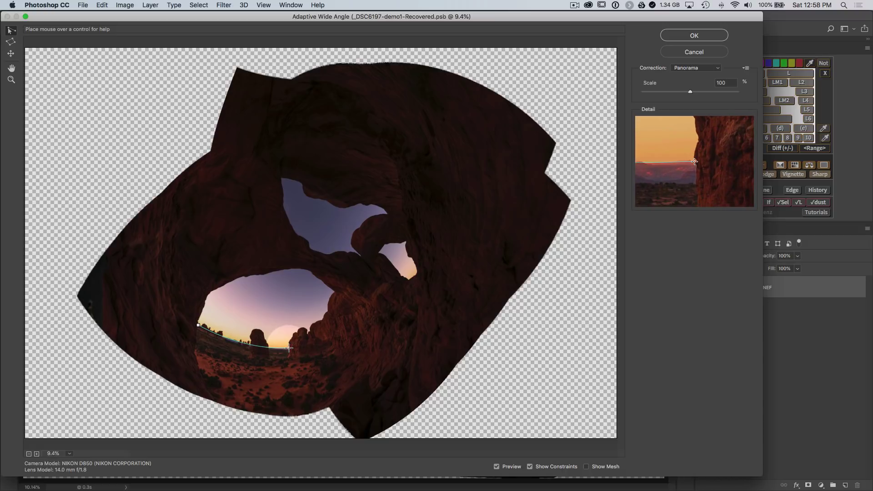
{"action": "left_click", "coordinate": [289, 348]}
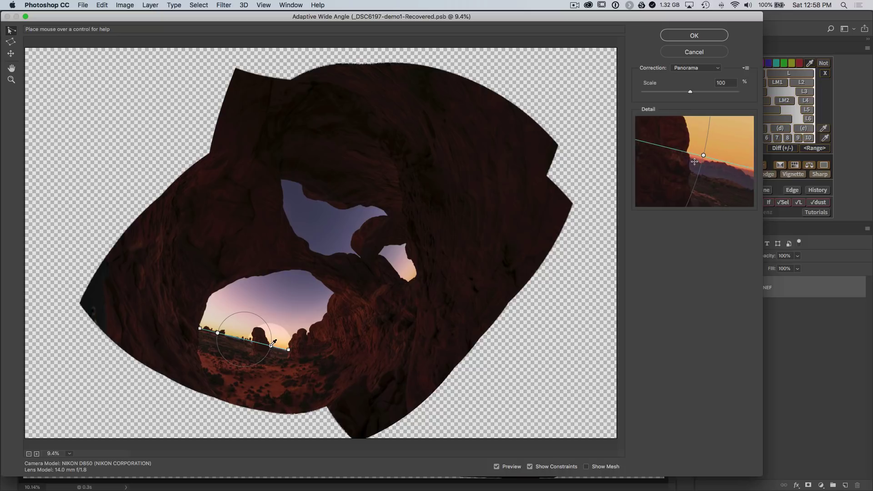
{"action": "left_click_drag", "start_coordinate": [273, 342], "coordinate": [270, 349]}
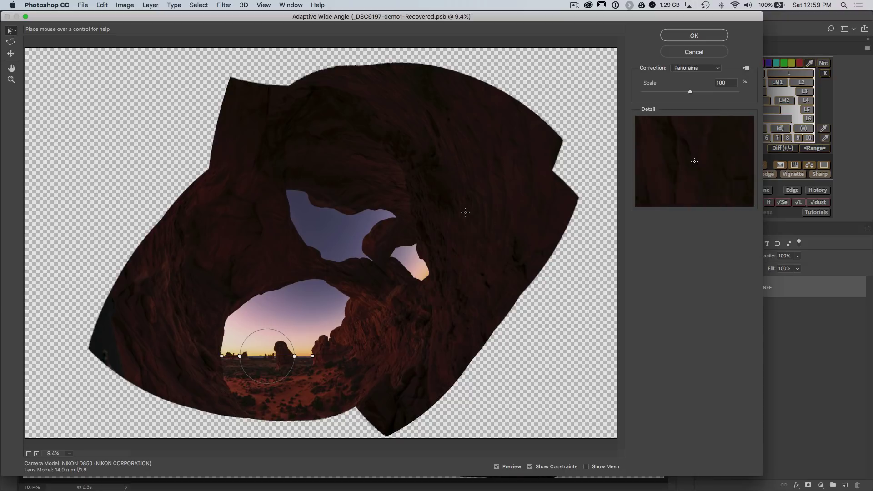
Add a second constraint across the lower rock edge and level it to about -3°
{"action": "left_click", "coordinate": [541, 311]}
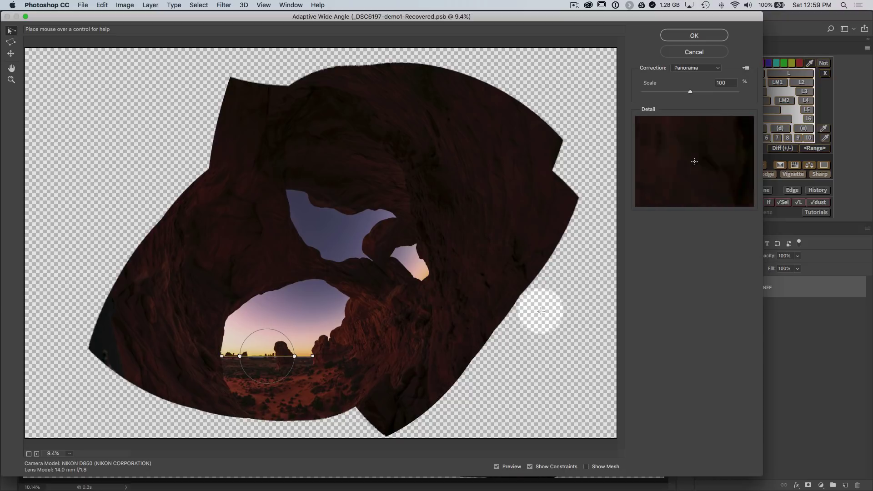
{"action": "left_click", "coordinate": [373, 383]}
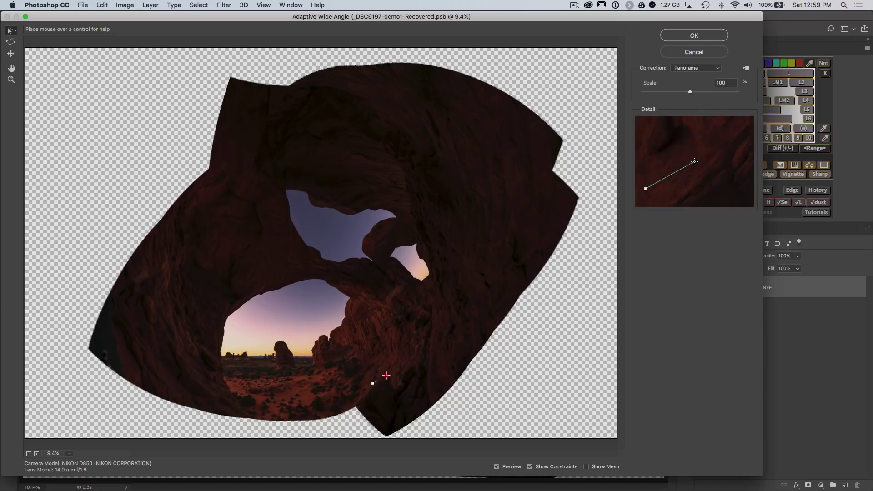
{"action": "left_click", "coordinate": [507, 205]}
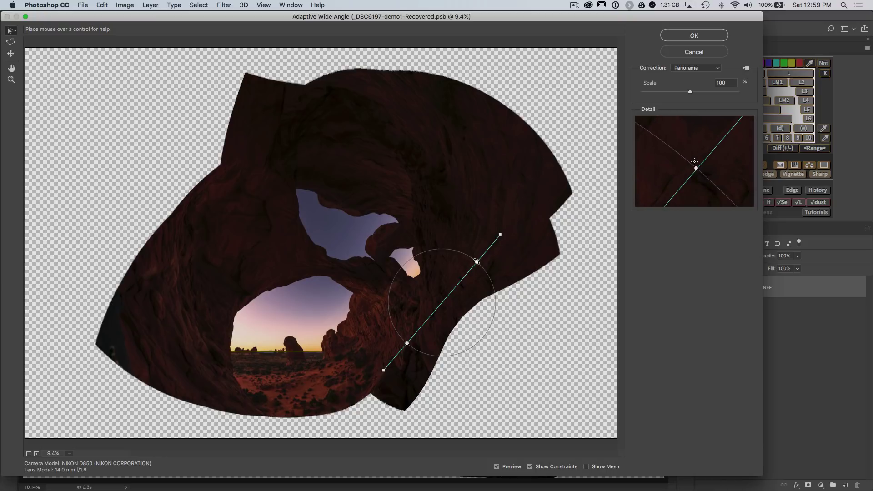
{"action": "left_click_drag", "start_coordinate": [477, 261], "coordinate": [491, 296]}
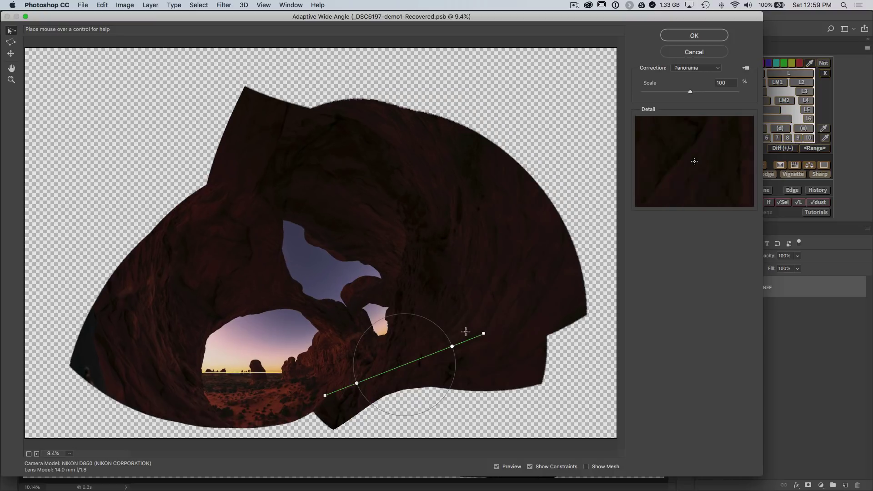
{"action": "left_click_drag", "start_coordinate": [453, 346], "coordinate": [454, 363]}
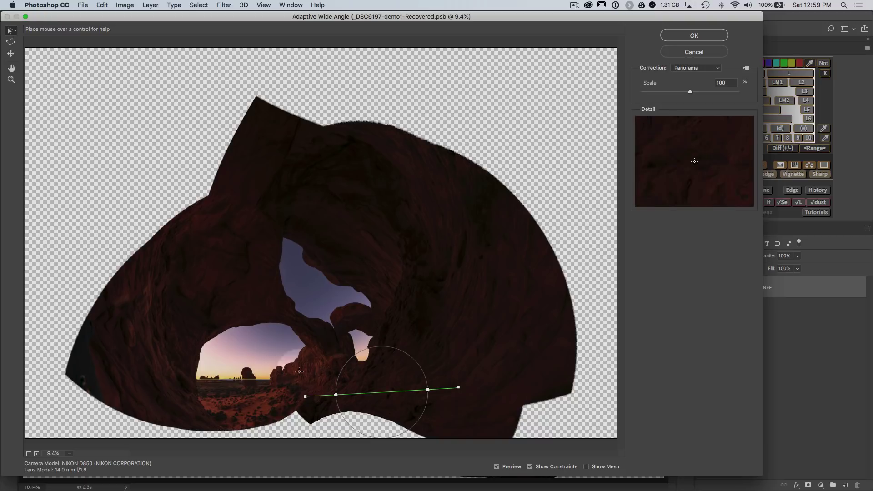
{"action": "left_click", "coordinate": [196, 378]}
{"action": "left_click", "coordinate": [271, 378]}
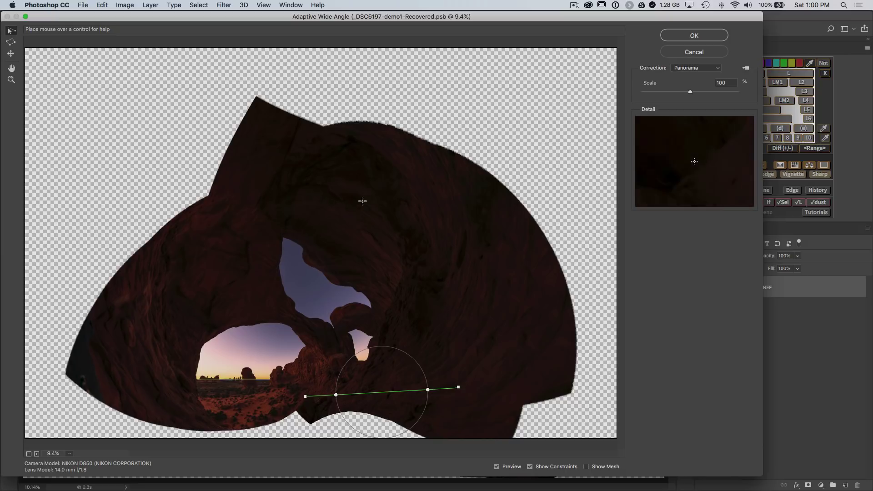
{"action": "left_click", "coordinate": [297, 153]}
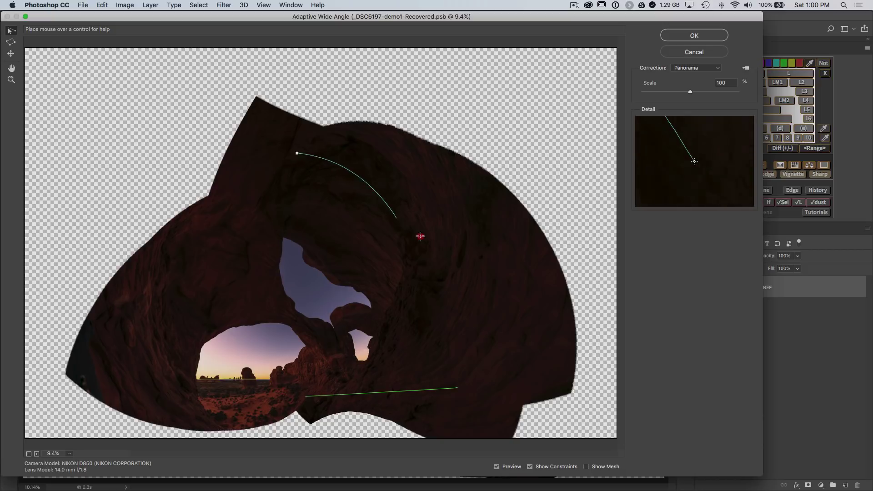
{"action": "left_click", "coordinate": [497, 335]}
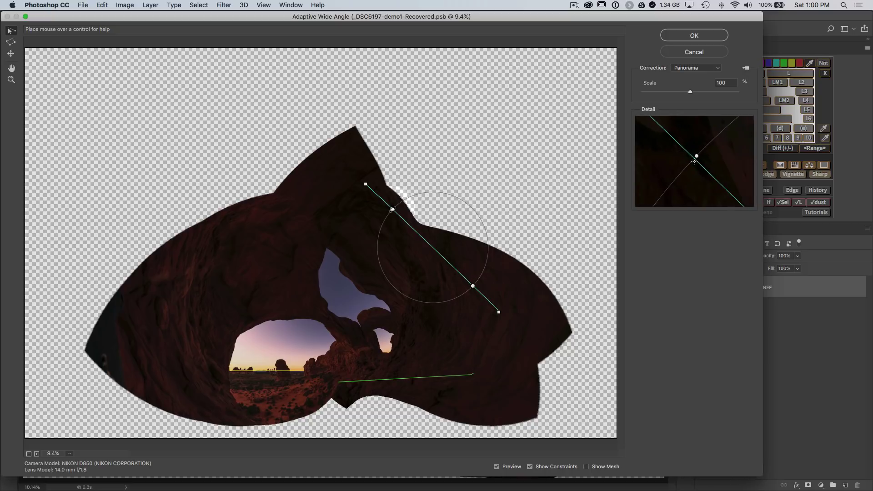
{"action": "left_click_drag", "start_coordinate": [393, 209], "coordinate": [372, 227]}
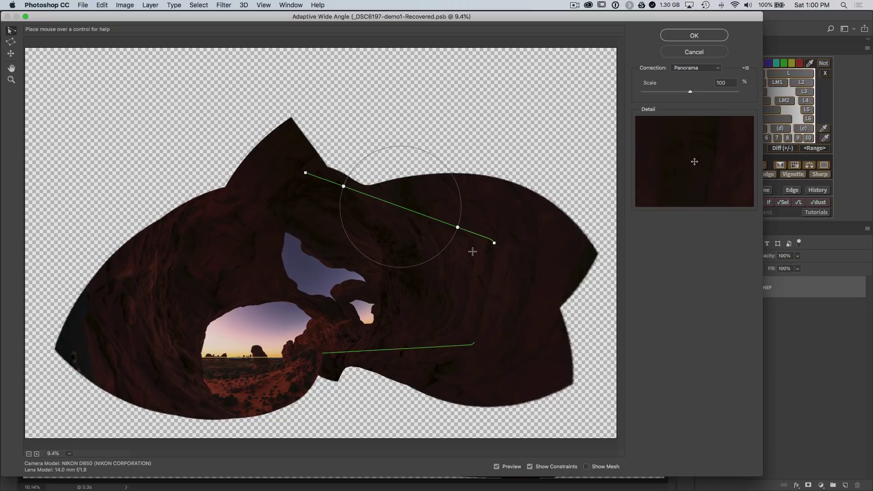
{"action": "key", "text": "Delete"}
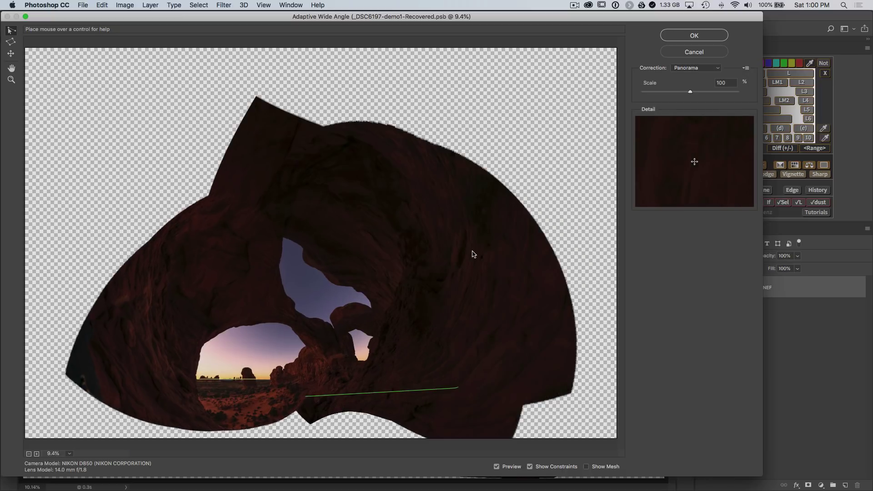
Add a constraint along the upper rock rim and rotate it to about 13°
{"action": "left_click", "coordinate": [281, 143]}
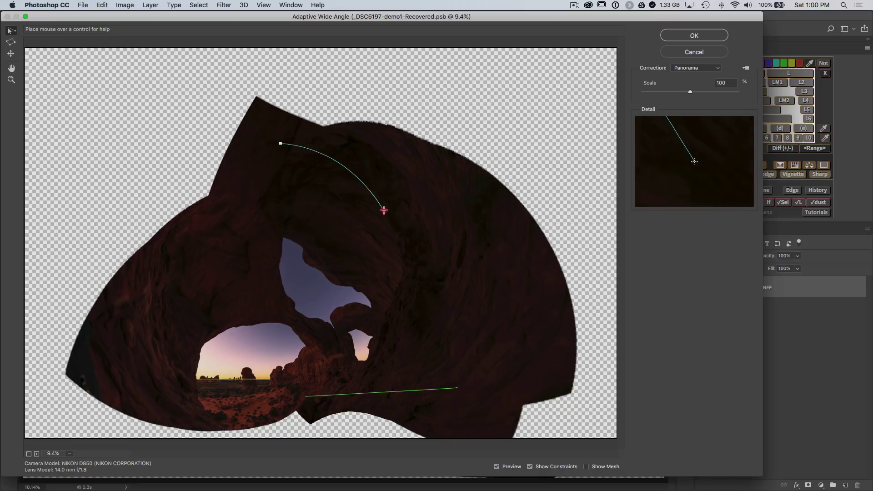
{"action": "left_click", "coordinate": [394, 224]}
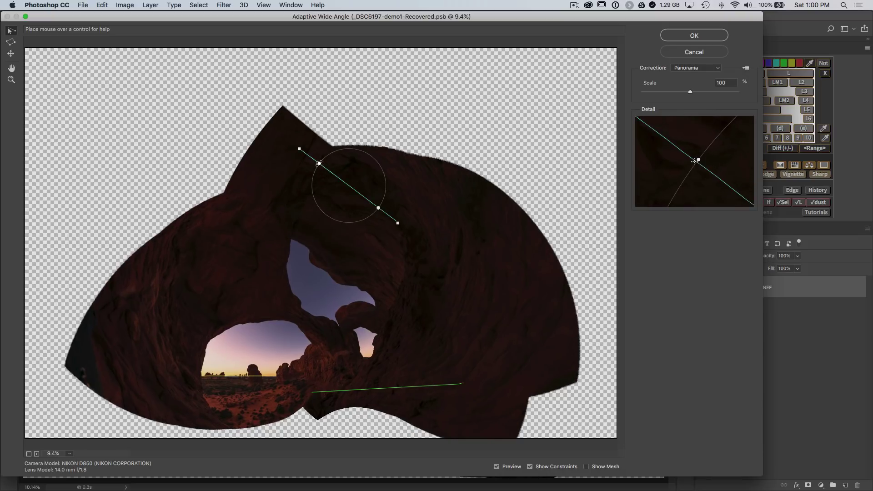
{"action": "left_click_drag", "start_coordinate": [320, 163], "coordinate": [317, 166]}
{"action": "left_click_drag", "start_coordinate": [312, 171], "coordinate": [312, 172]}
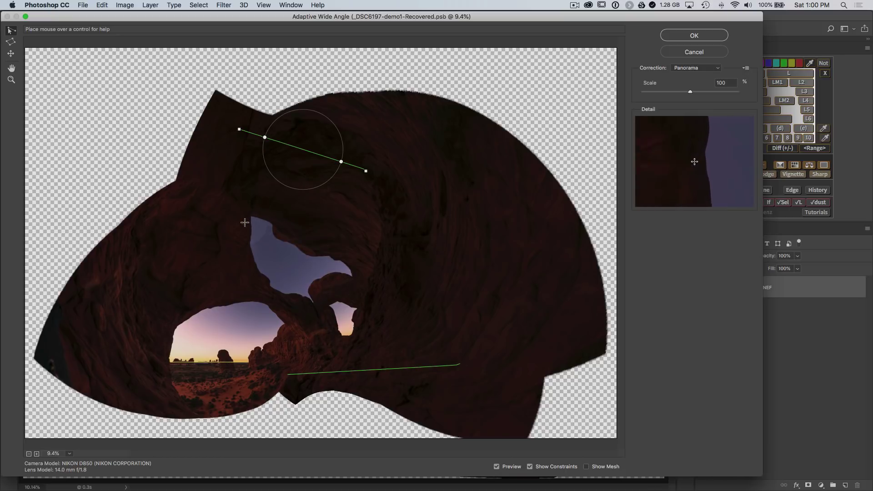
{"action": "left_click_drag", "start_coordinate": [263, 139], "coordinate": [262, 142]}
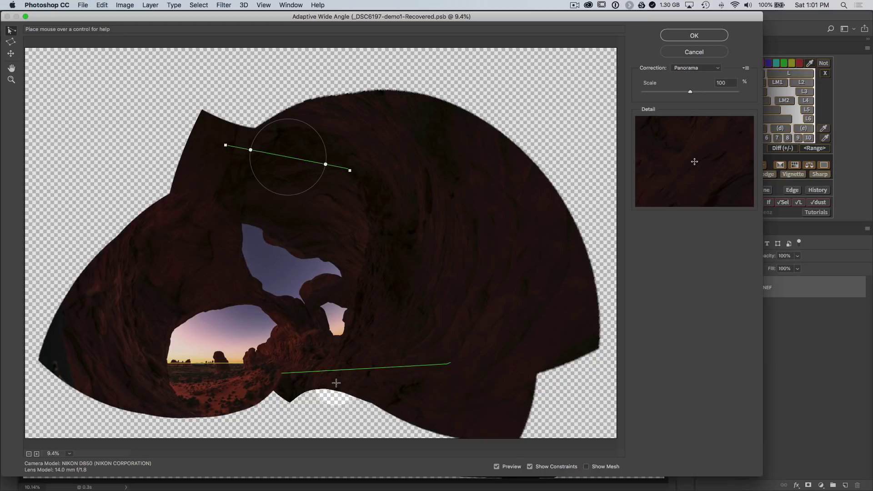
Shift the warped panorama up and to the right with the Move tool, keeping scale 100%
{"action": "left_click", "coordinate": [10, 53]}
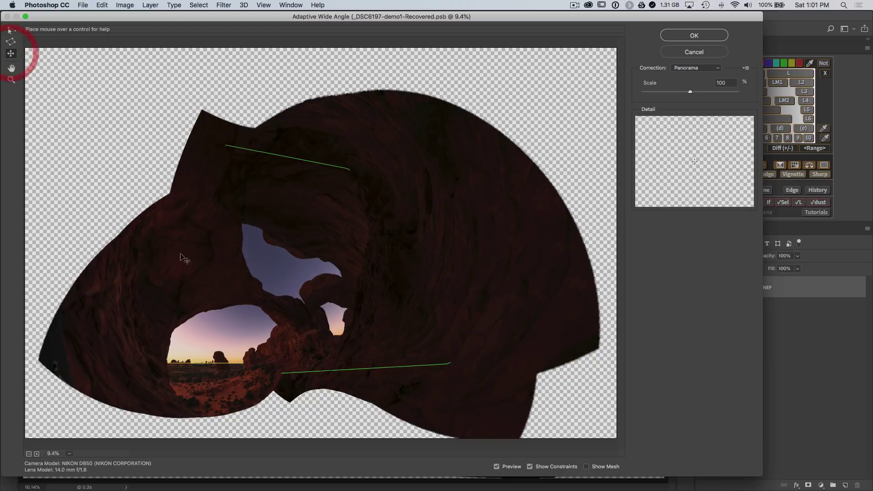
{"action": "left_click_drag", "start_coordinate": [270, 317], "coordinate": [308, 300]}
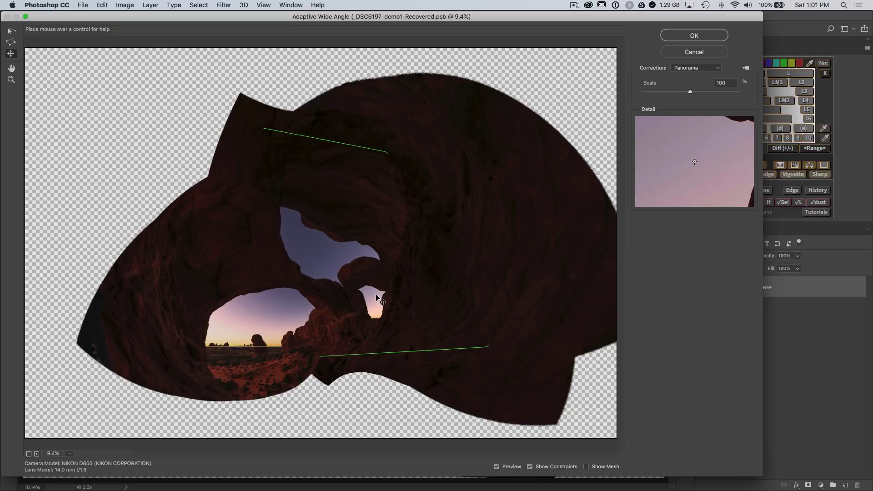
Apply Adaptive Wide Angle, then draw and refine a crop box around the double arch
{"action": "left_click", "coordinate": [683, 33]}
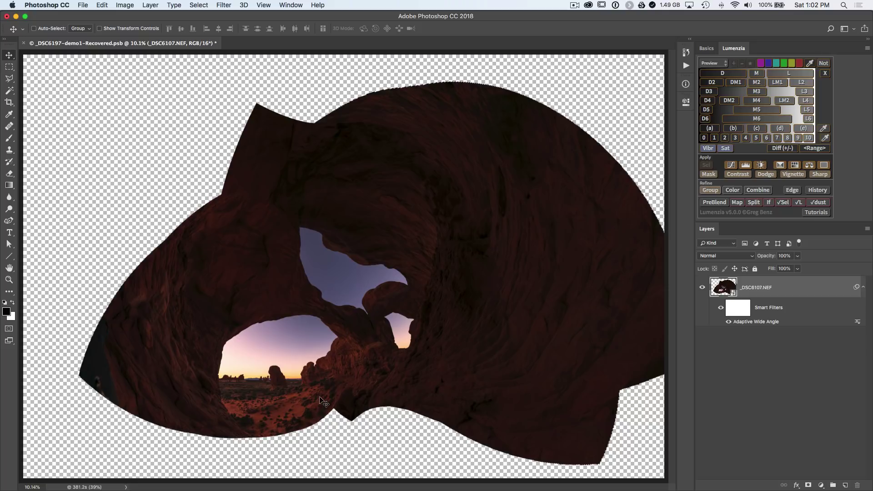
{"action": "left_click", "coordinate": [10, 103]}
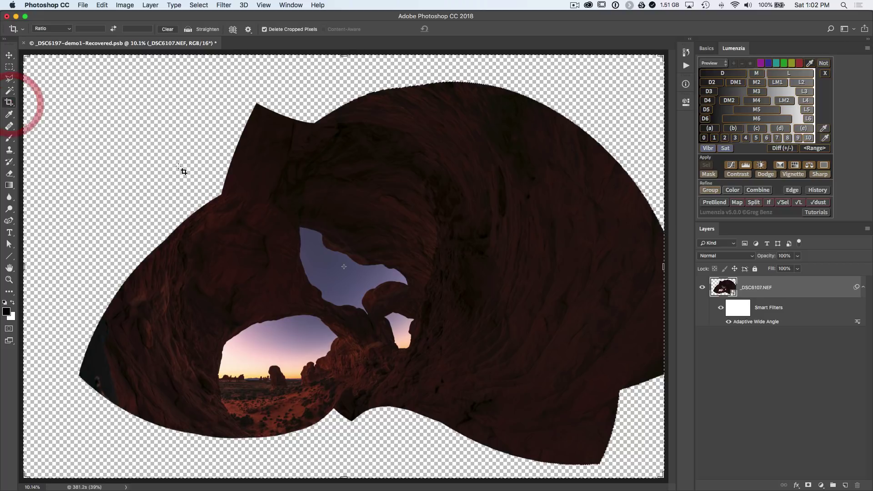
{"action": "left_click_drag", "start_coordinate": [209, 204], "coordinate": [477, 406]}
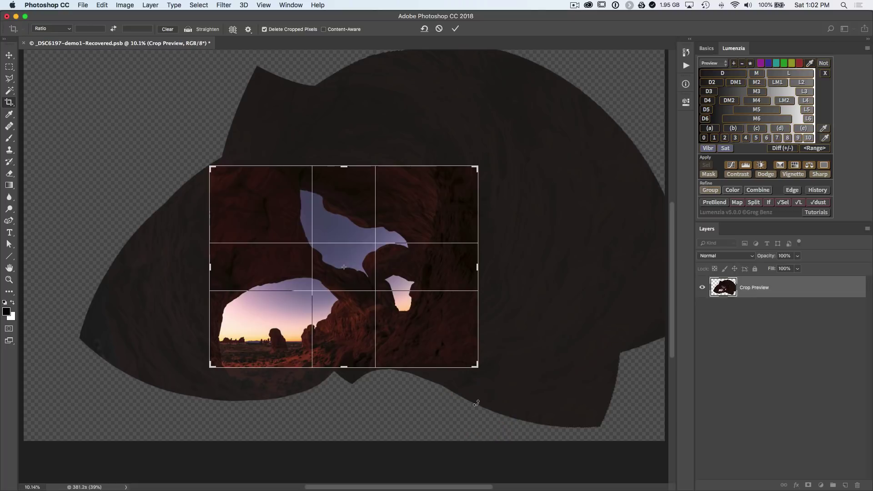
{"action": "left_click_drag", "start_coordinate": [207, 266], "coordinate": [204, 266]}
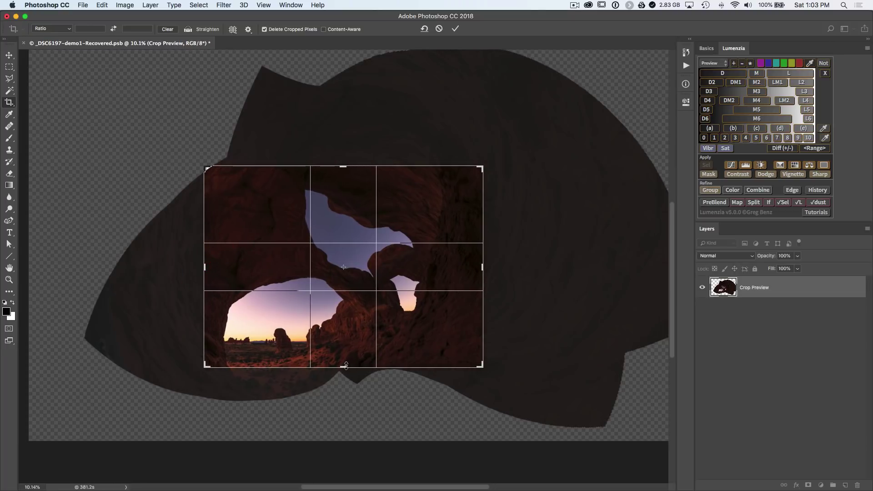
{"action": "left_click_drag", "start_coordinate": [346, 366], "coordinate": [346, 365]}
{"action": "left_click_drag", "start_coordinate": [341, 166], "coordinate": [339, 170]}
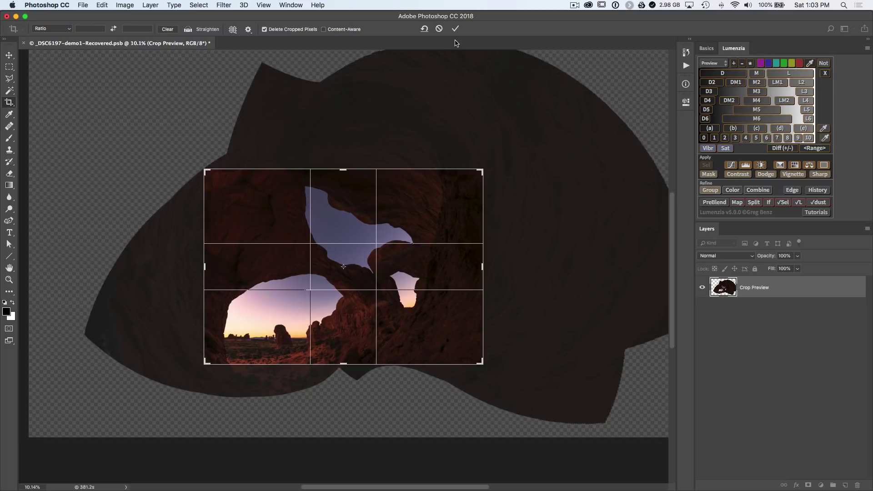
Commit the crop to the double arch and sunset horizon
{"action": "left_click", "coordinate": [455, 28]}
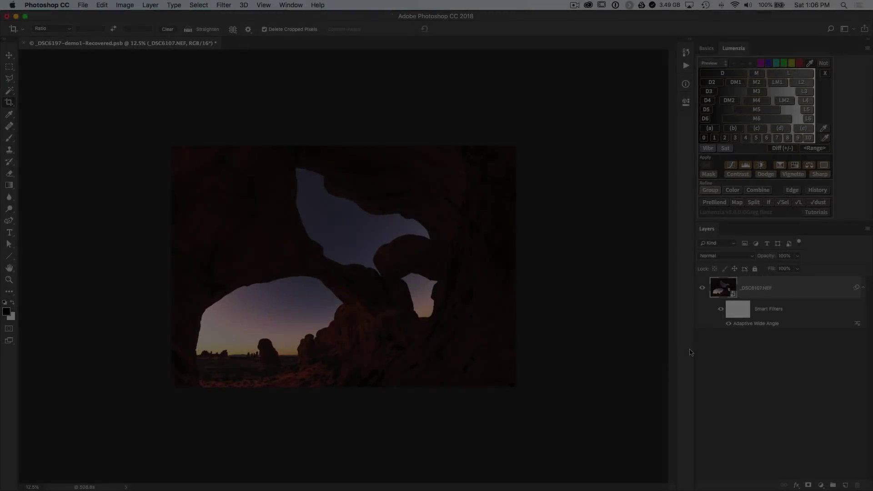